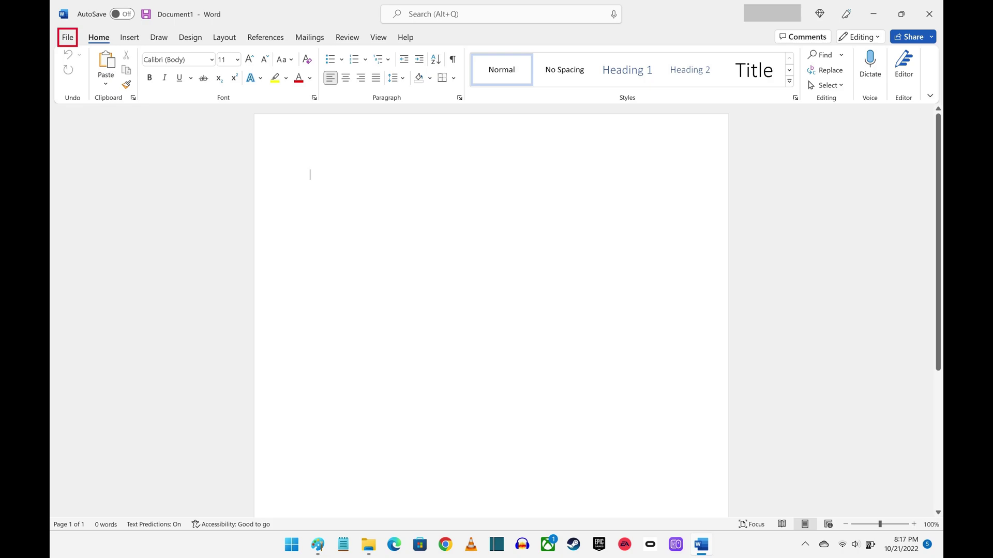
Step: Show Word's Account page with Office update, subscription and version details
{"action": "key", "text": "alt+f"}
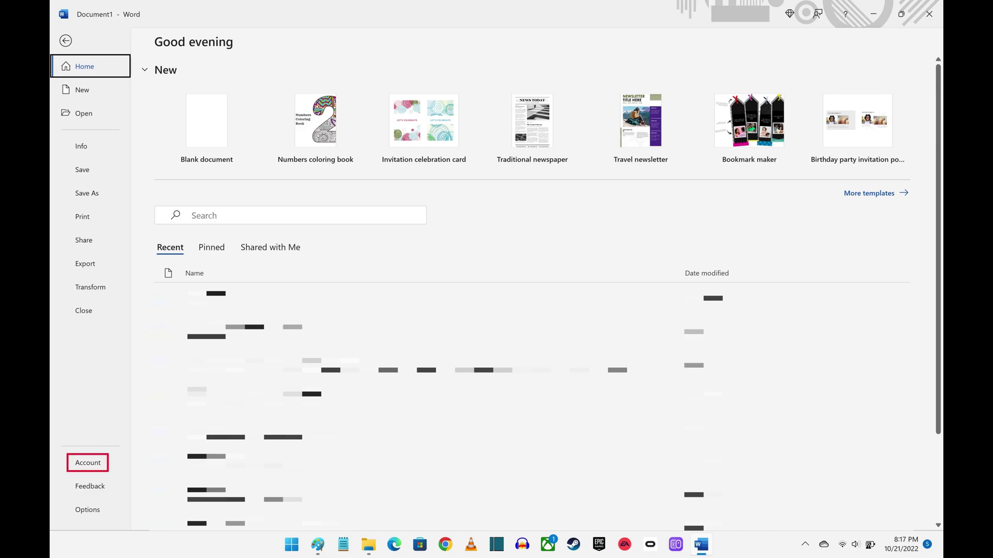
{"action": "key", "text": "d"}
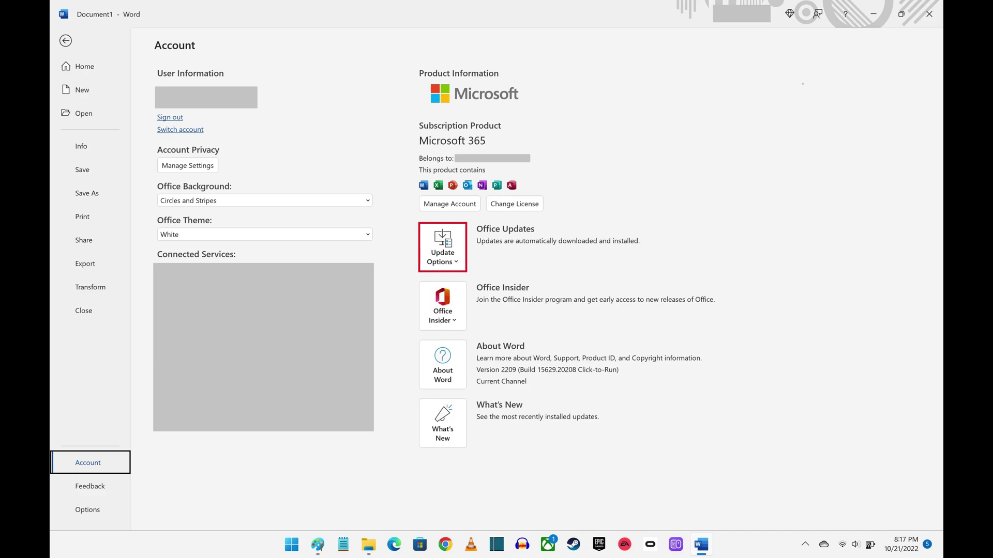
Step: Expand the Update Options list showing Update Now, Disable Updates and View Updates
{"action": "key", "text": "r"}
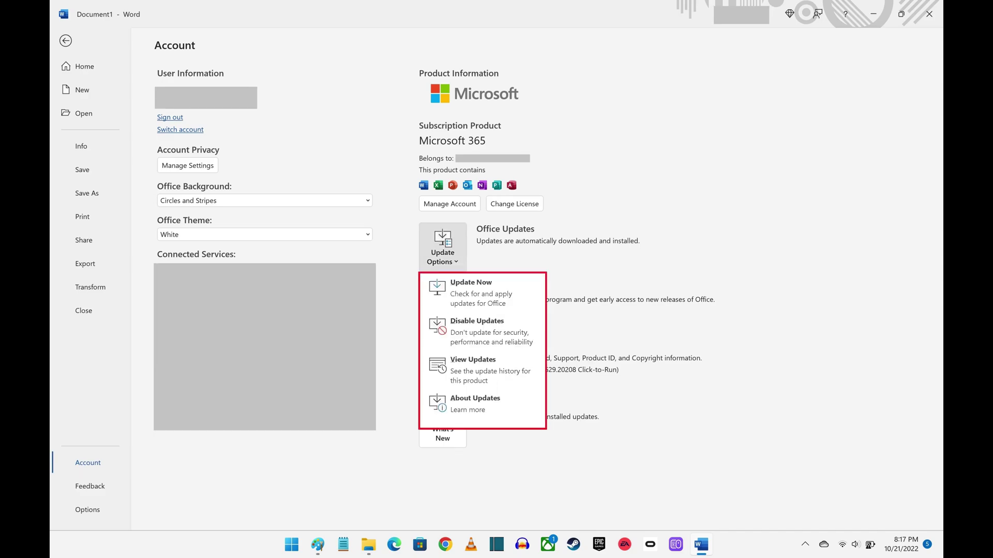